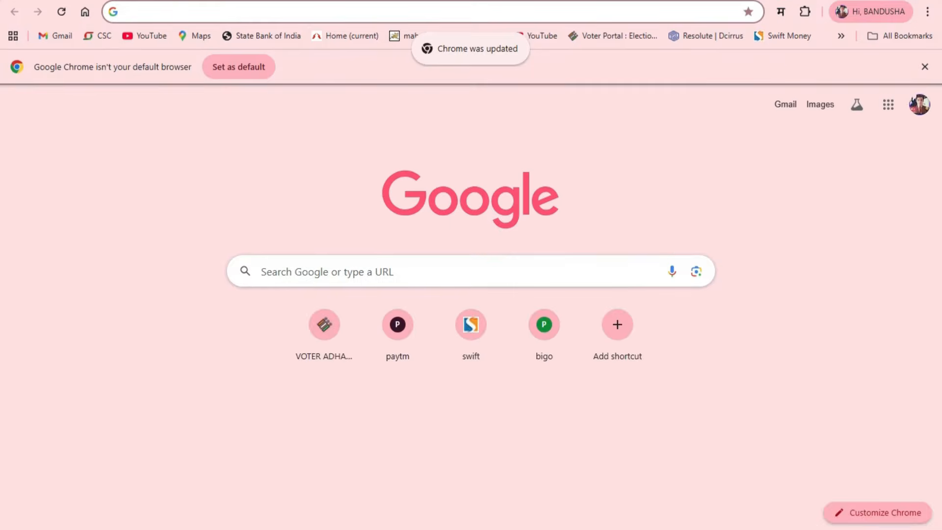
# Search Google for "gazette download" and open the Check Application Status result of the Maharashtra gazette site.
pyautogui.write('gazzet')
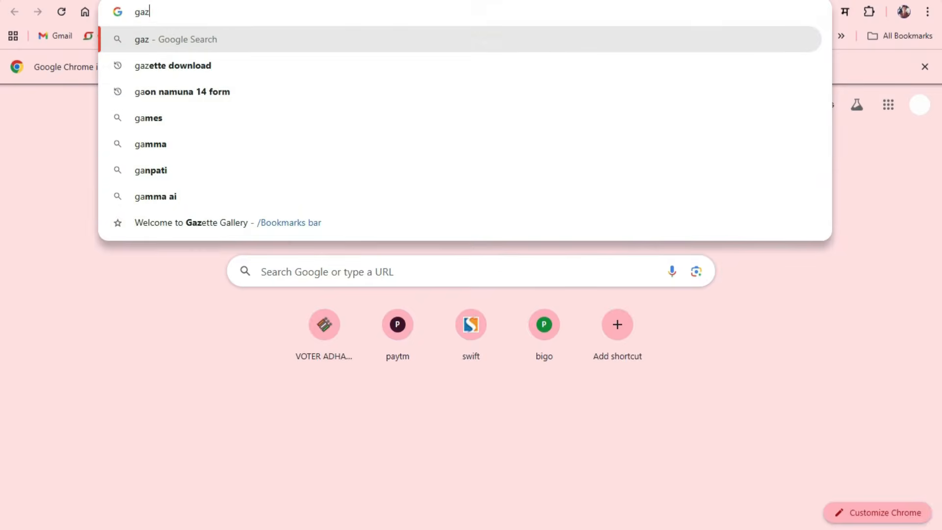
pyautogui.write('te')
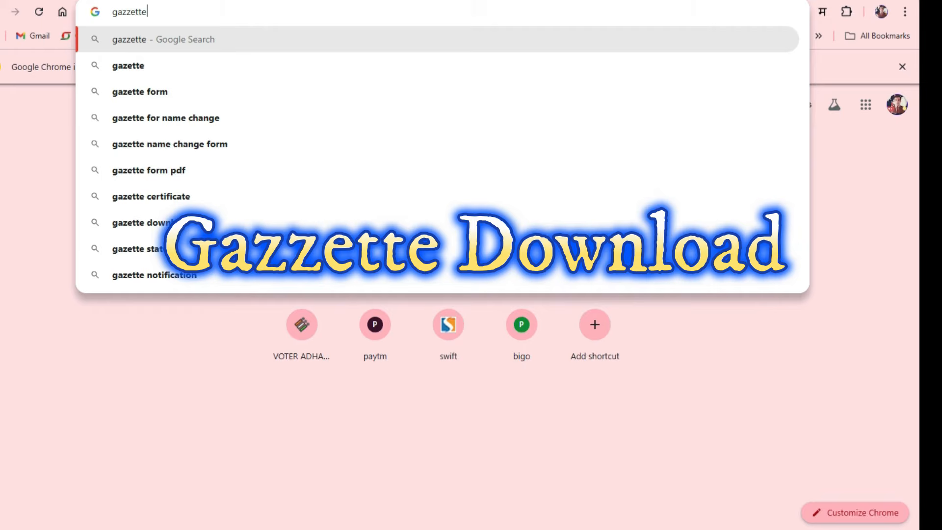
pyautogui.click(183, 222)
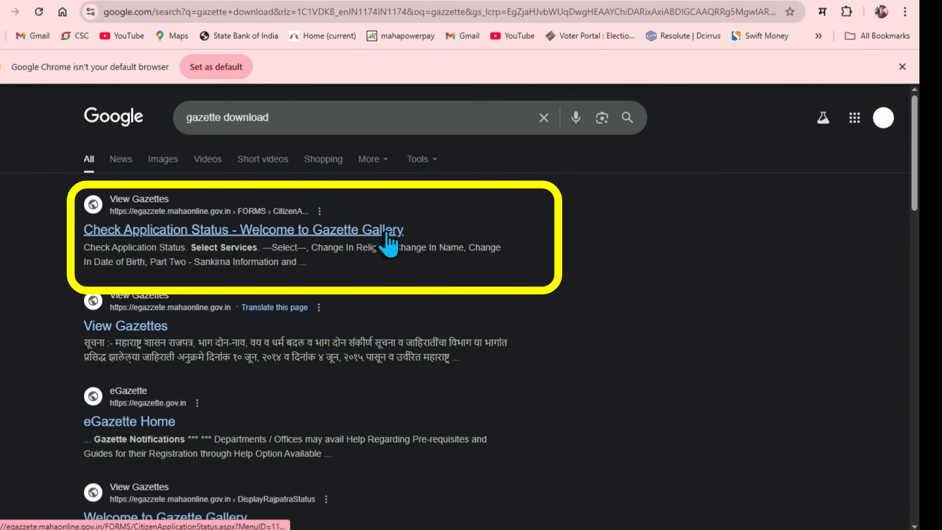
pyautogui.click(227, 231)
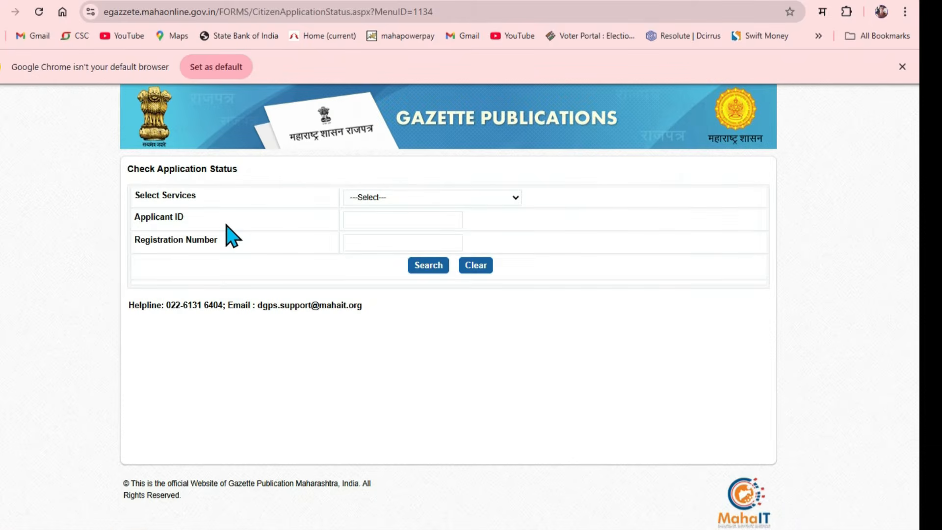
# Choose Change In Name as the service for the application status check.
pyautogui.click(375, 197)
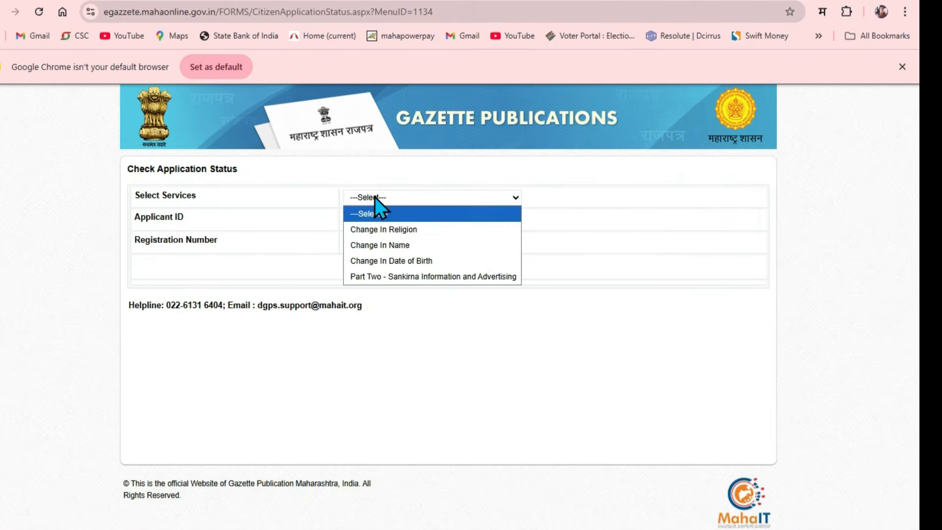
pyautogui.click(392, 245)
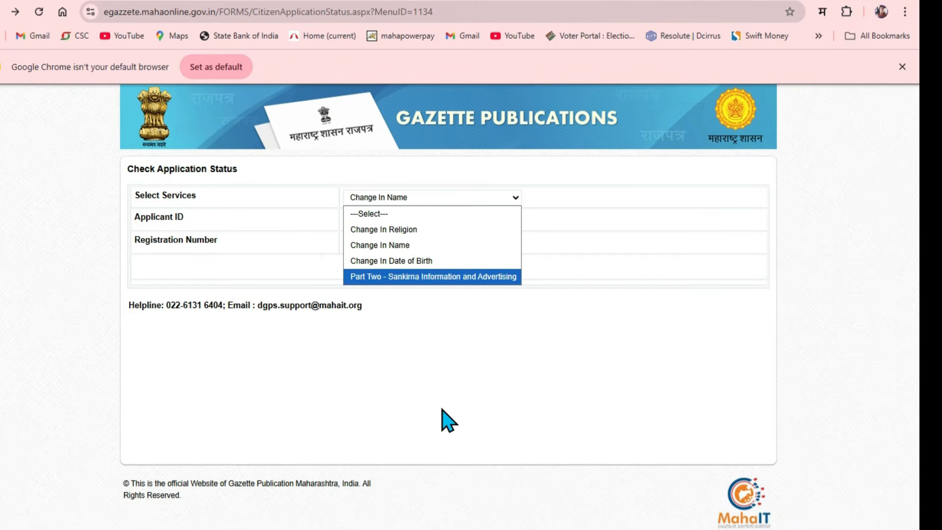
pyautogui.click(426, 232)
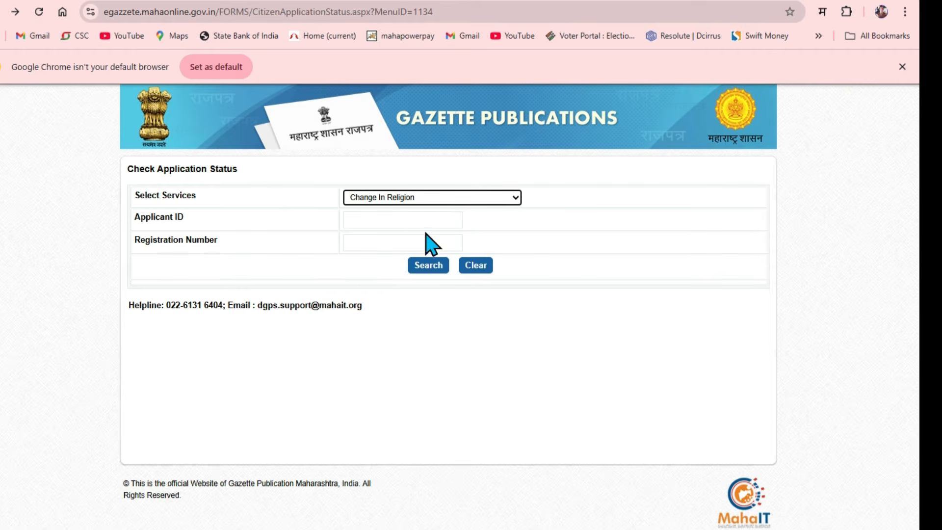
pyautogui.click(434, 203)
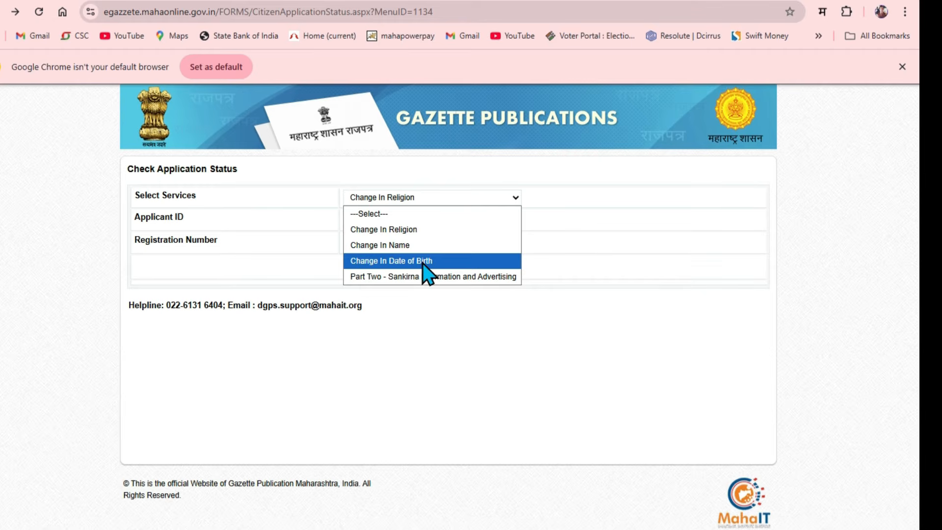
pyautogui.click(389, 246)
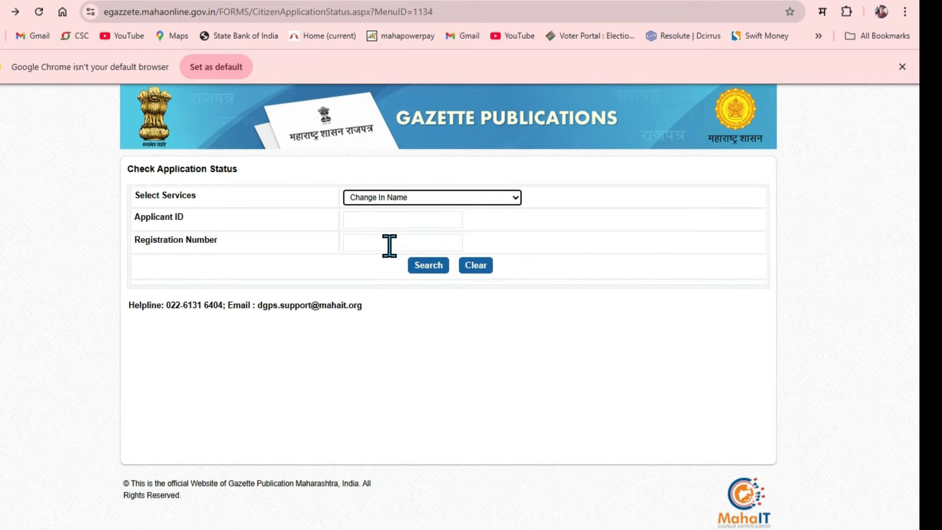
# Paste the applicant ID and search for the application's status.
pyautogui.click(375, 220)
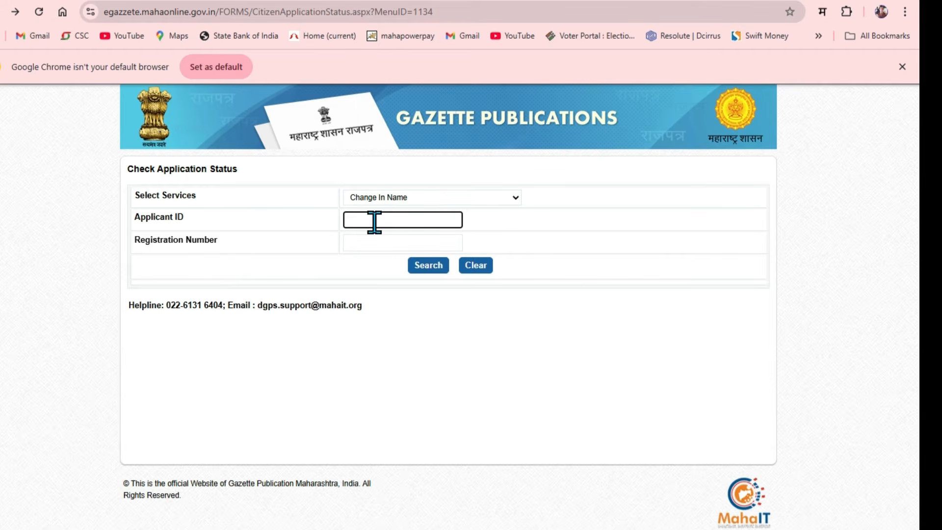
pyautogui.hotkey('ctrl', 'v')
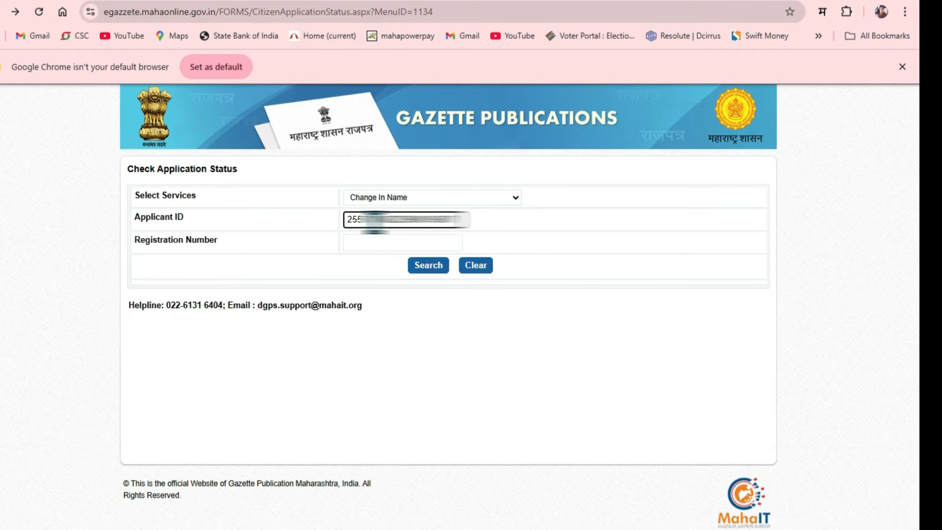
pyautogui.click(428, 265)
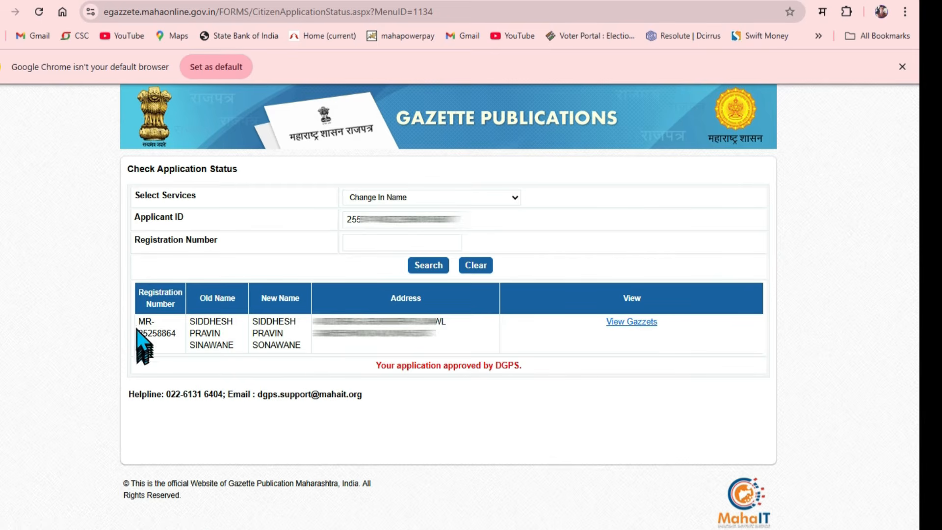
# Copy the registration number of the found application and download its gazette.
pyautogui.moveTo(137, 320); pyautogui.dragTo(184, 344)
pyautogui.hotkey('ctrl', 'c')
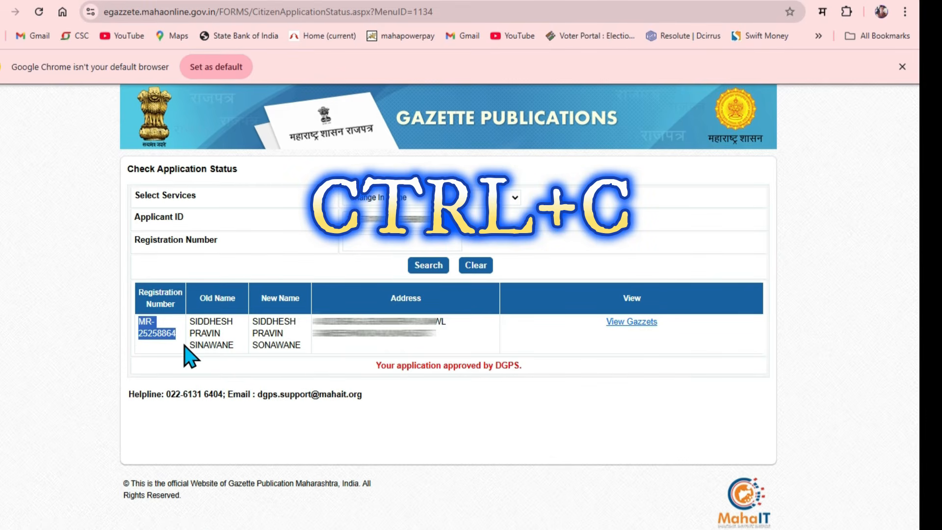
pyautogui.click(631, 323)
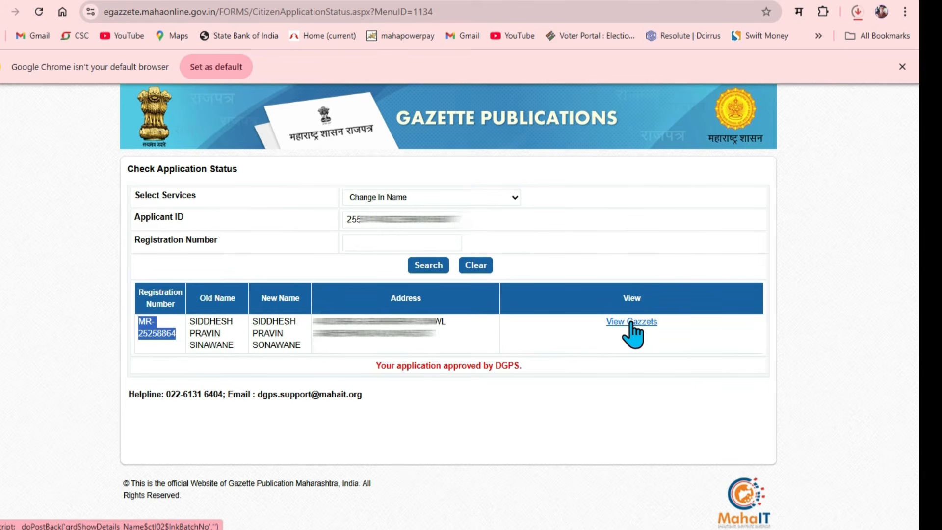
# Open the downloaded DisplayRajpatra.pdf and find the copied registration number in it.
pyautogui.click(857, 15)
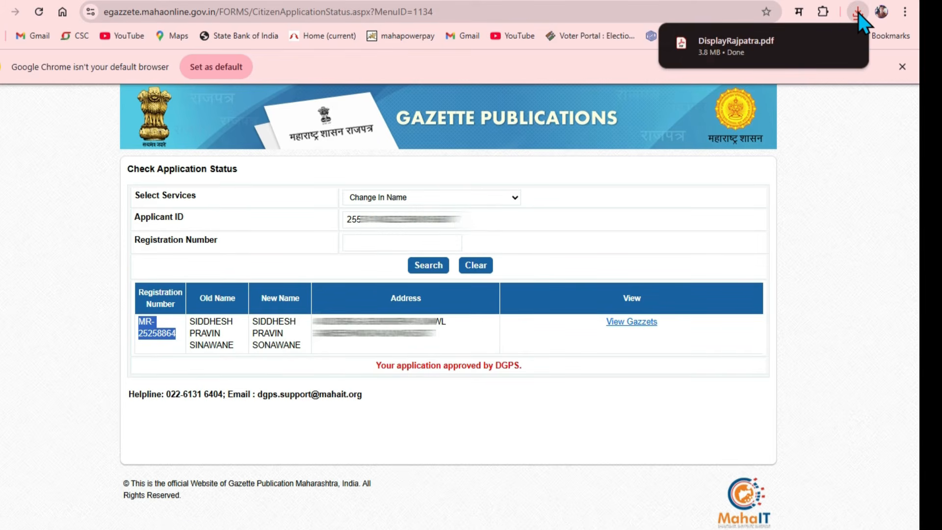
pyautogui.moveTo(720, 49)
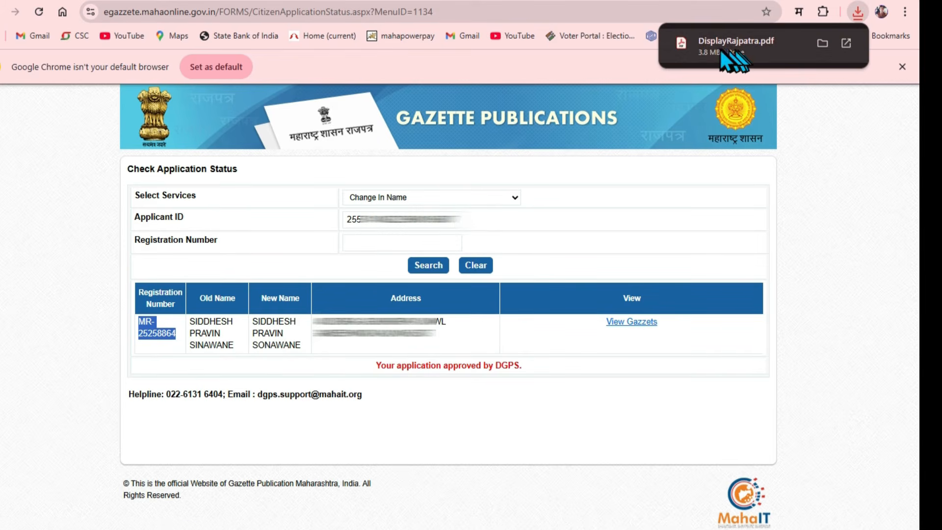
pyautogui.click(765, 51)
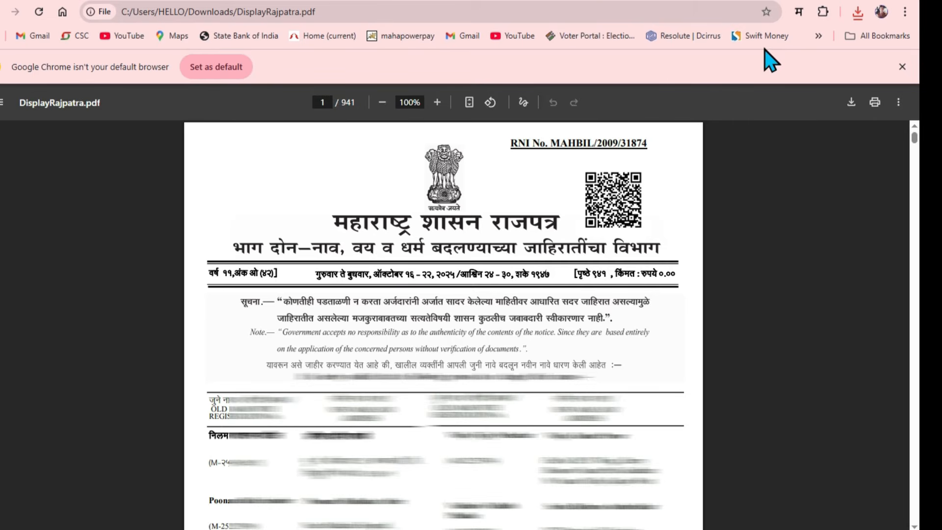
pyautogui.hotkey('ctrl', 'f')
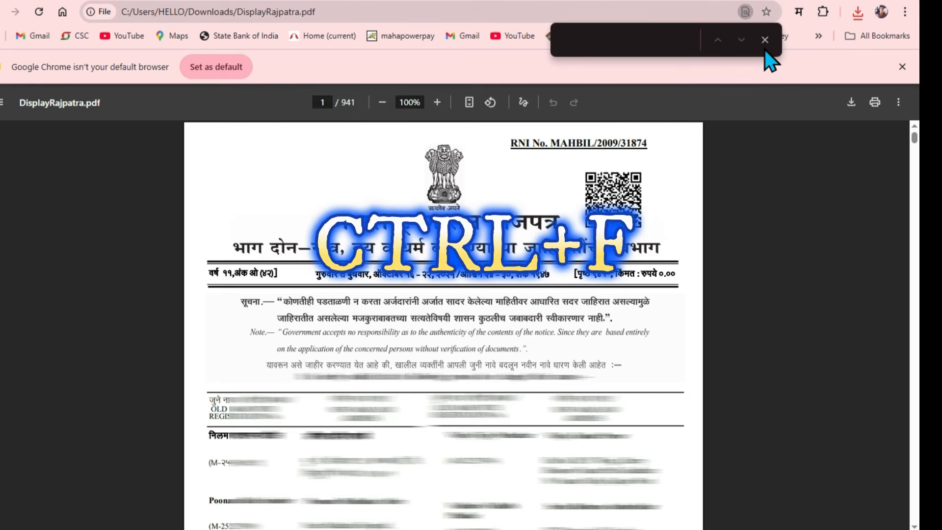
pyautogui.hotkey('ctrl', 'v')
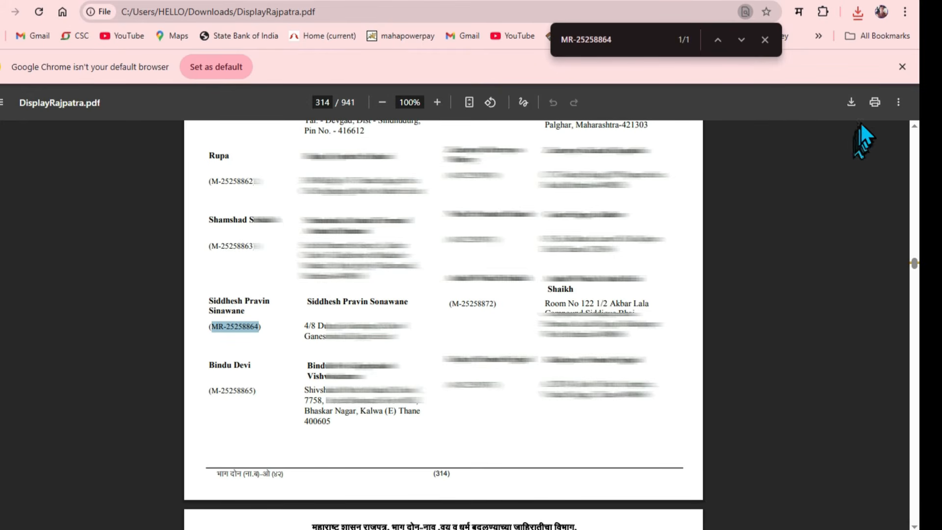
# Set up printing of the gazette with Save as PDF as destination and custom pages 1,314, and check both pages in the preview.
pyautogui.click(876, 103)
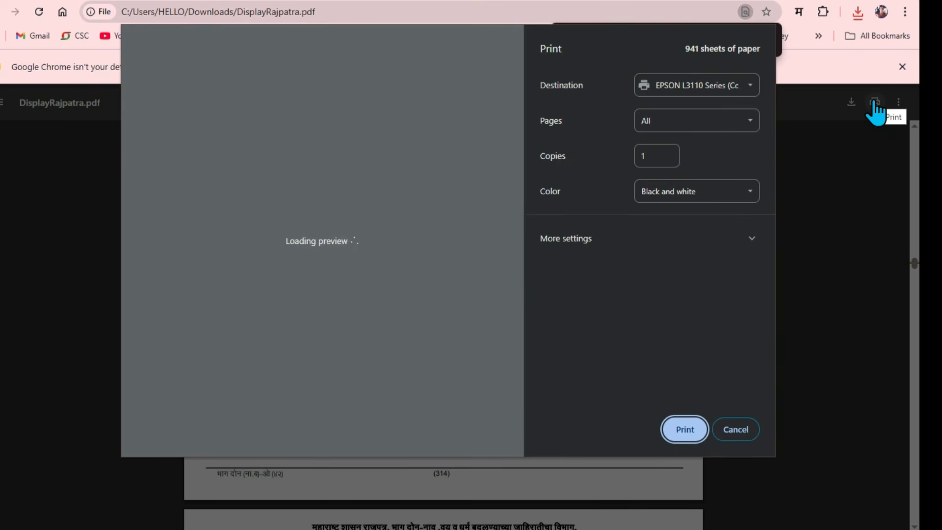
pyautogui.click(750, 94)
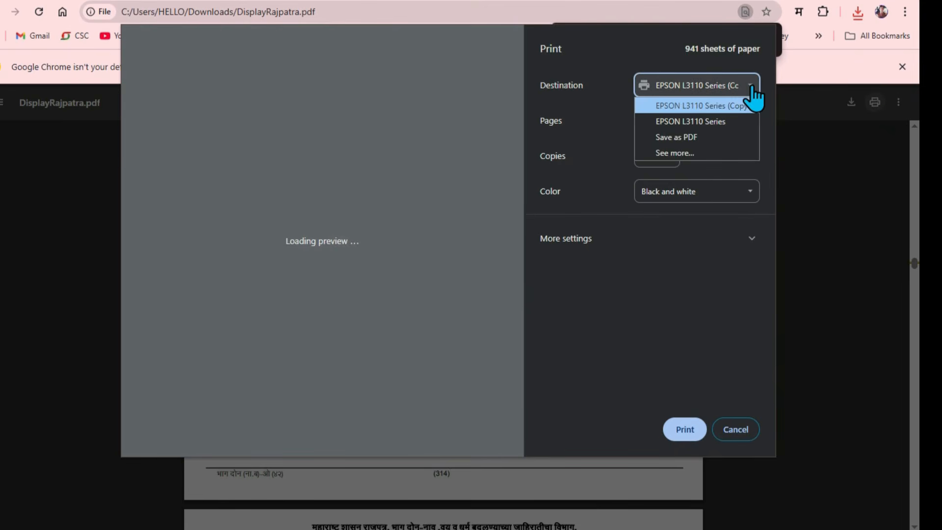
pyautogui.click(691, 137)
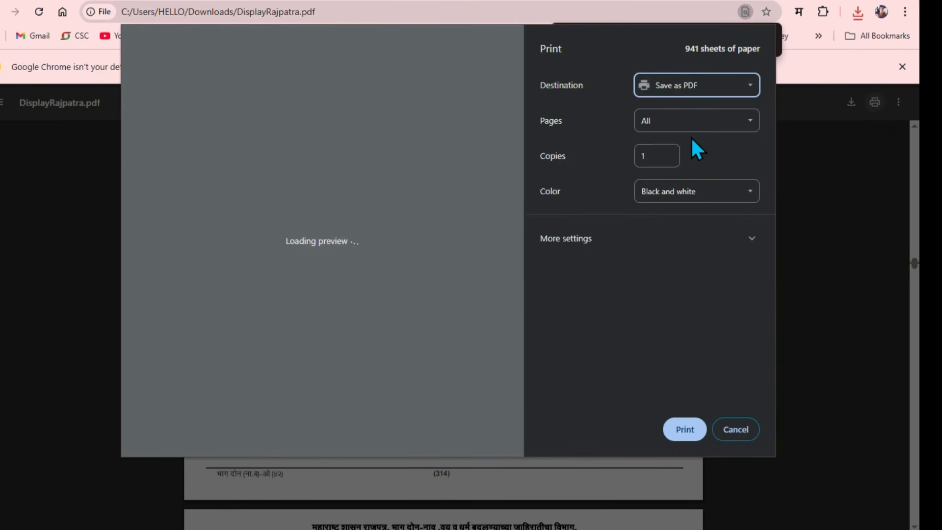
pyautogui.click(660, 129)
pyautogui.click(651, 189)
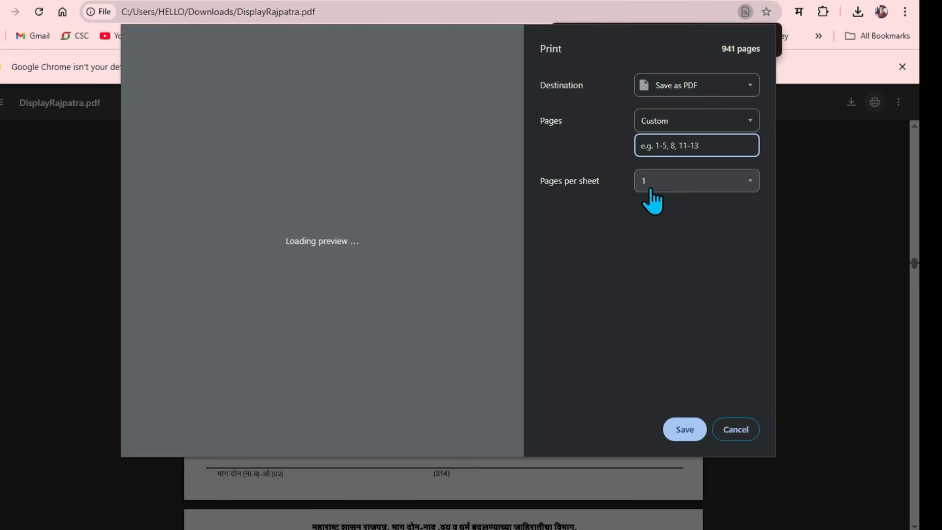
pyautogui.write('1')
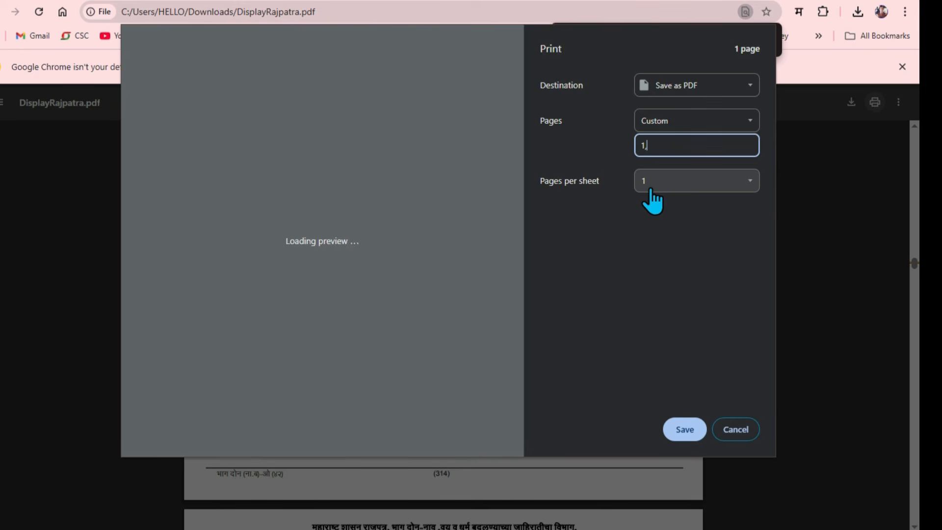
pyautogui.write(',314')
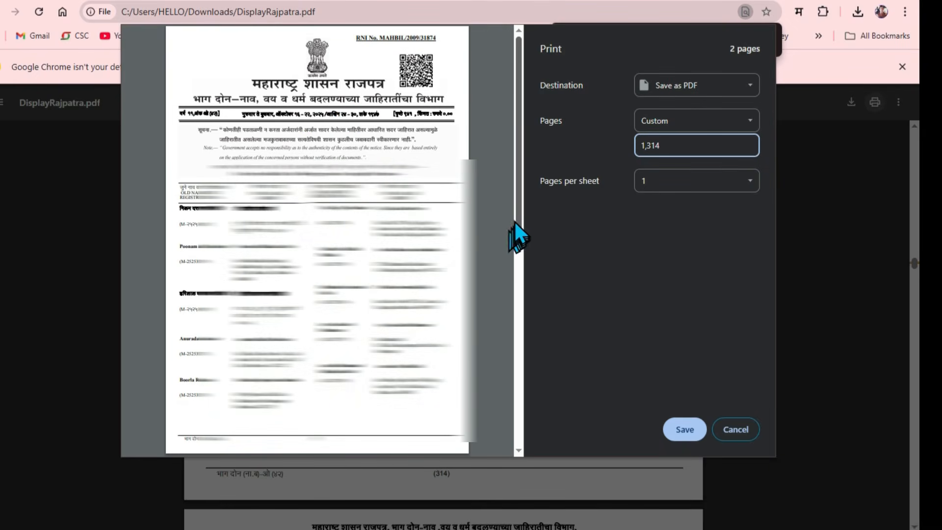
pyautogui.moveTo(520, 213); pyautogui.dragTo(488, 444)
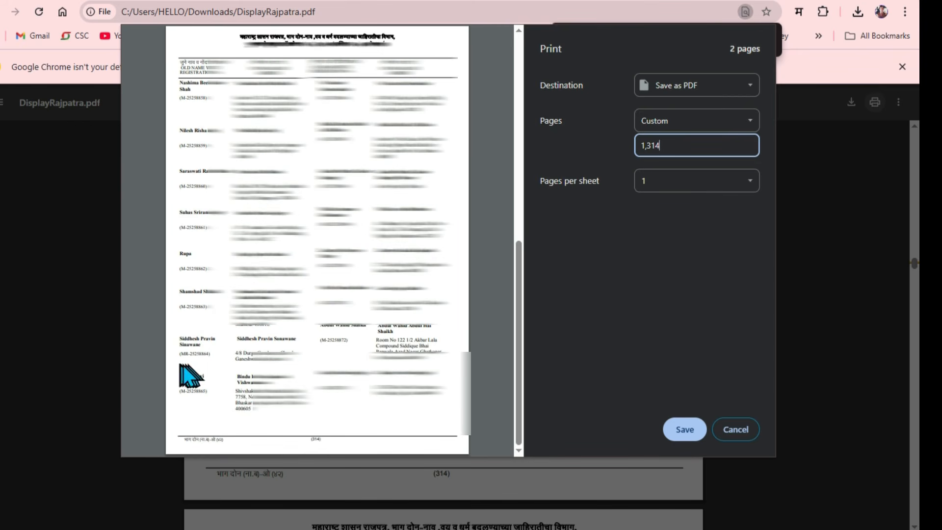
# Save the two-page PDF to the Desktop under the file name gazzette.
pyautogui.click(685, 431)
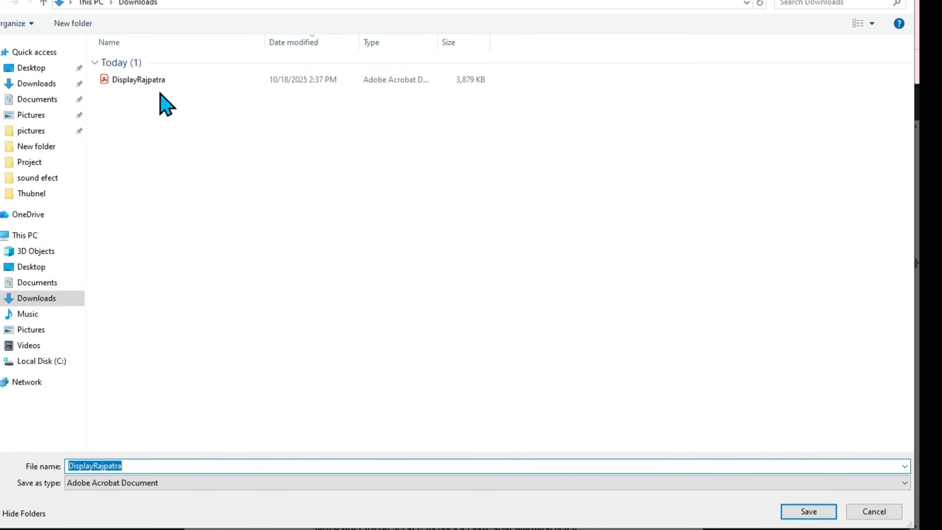
pyautogui.click(43, 69)
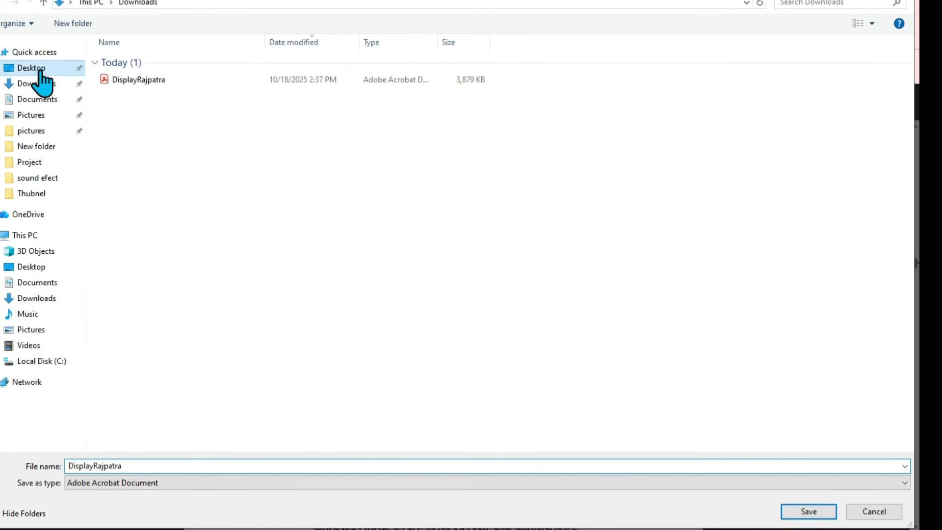
pyautogui.doubleClick(129, 463)
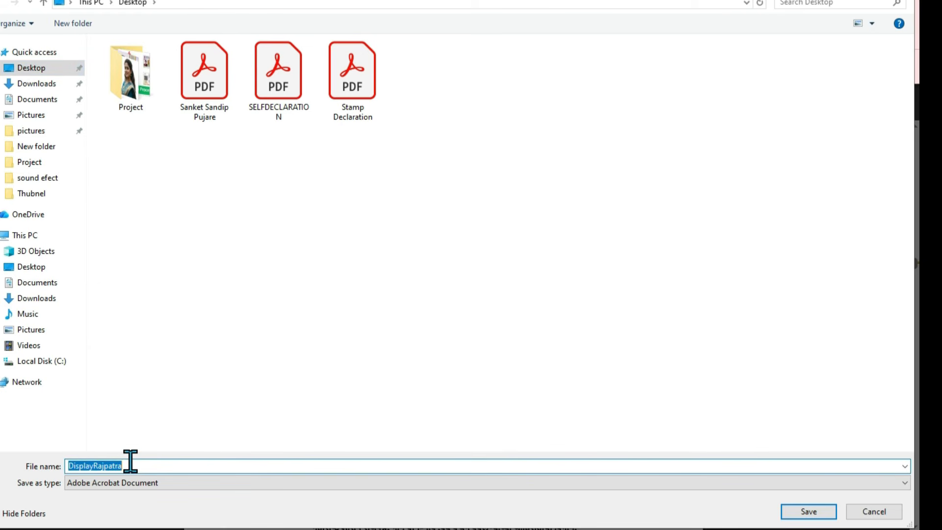
pyautogui.write('gazzette')
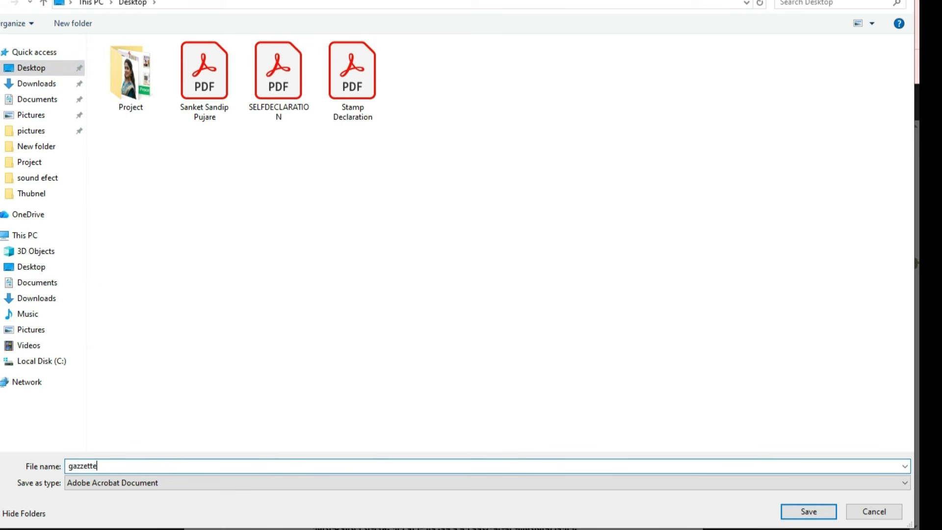
pyautogui.click(813, 512)
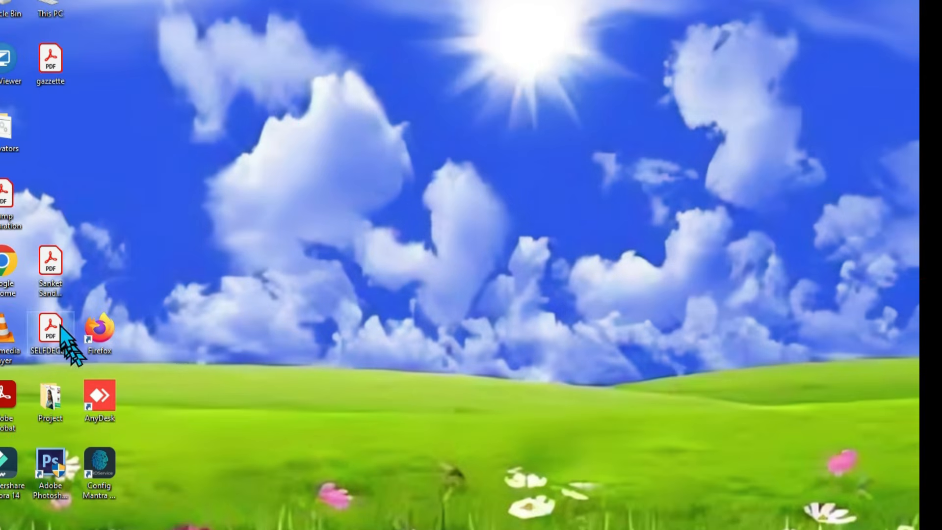
# Open the gazzette PDF from the Desktop and check both of its pages.
pyautogui.doubleClick(58, 71)
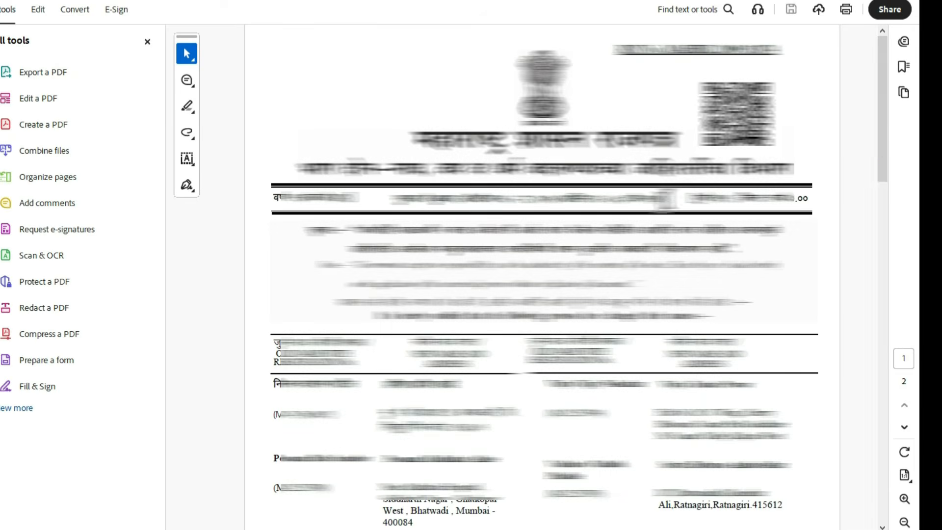
pyautogui.moveTo(887, 151); pyautogui.dragTo(866, 515)
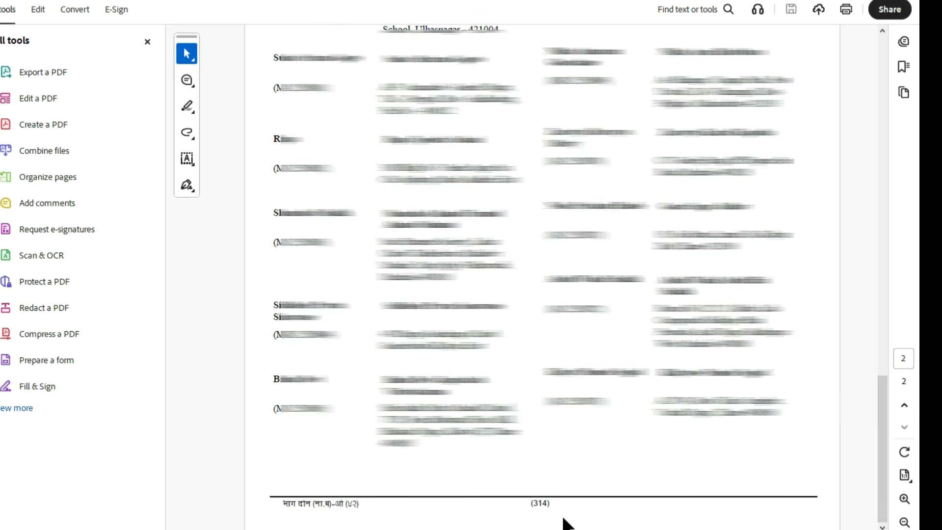